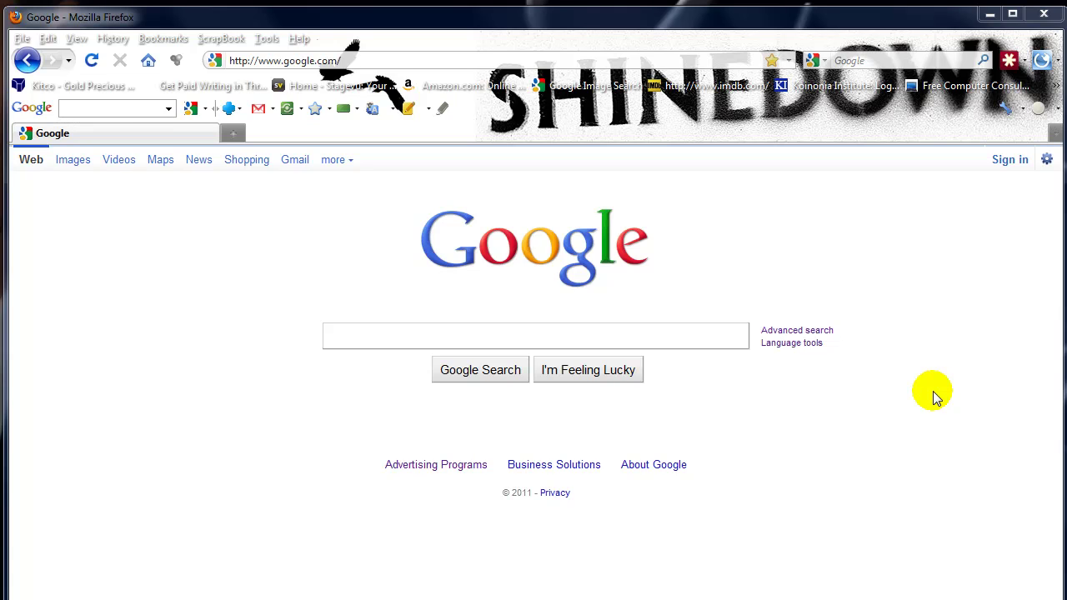
Open the Cookies window from Options' Privacy settings and centre it on screen
click(267, 39)
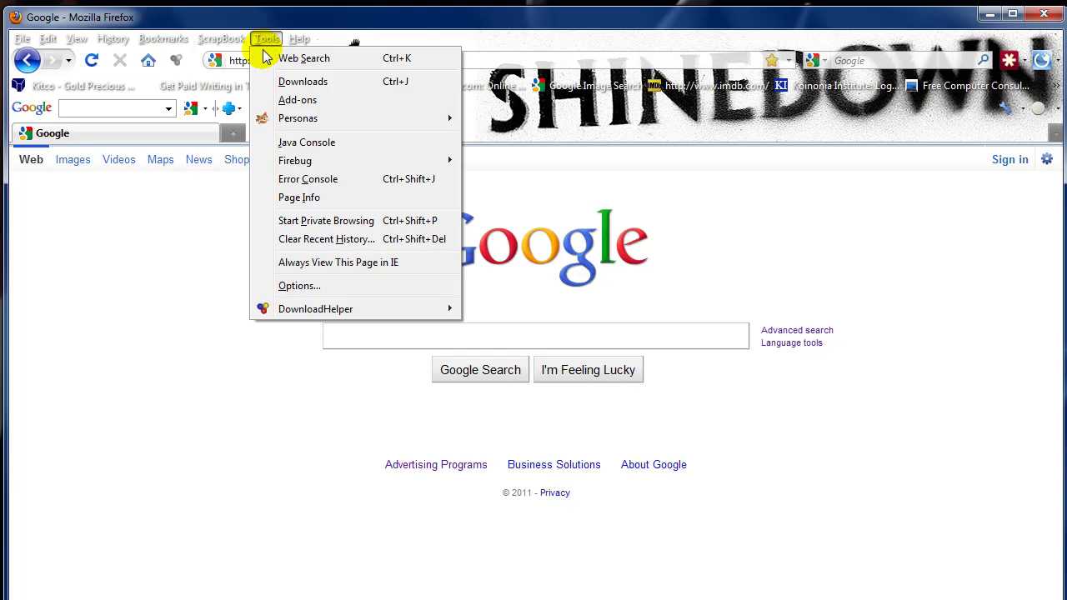
click(183, 257)
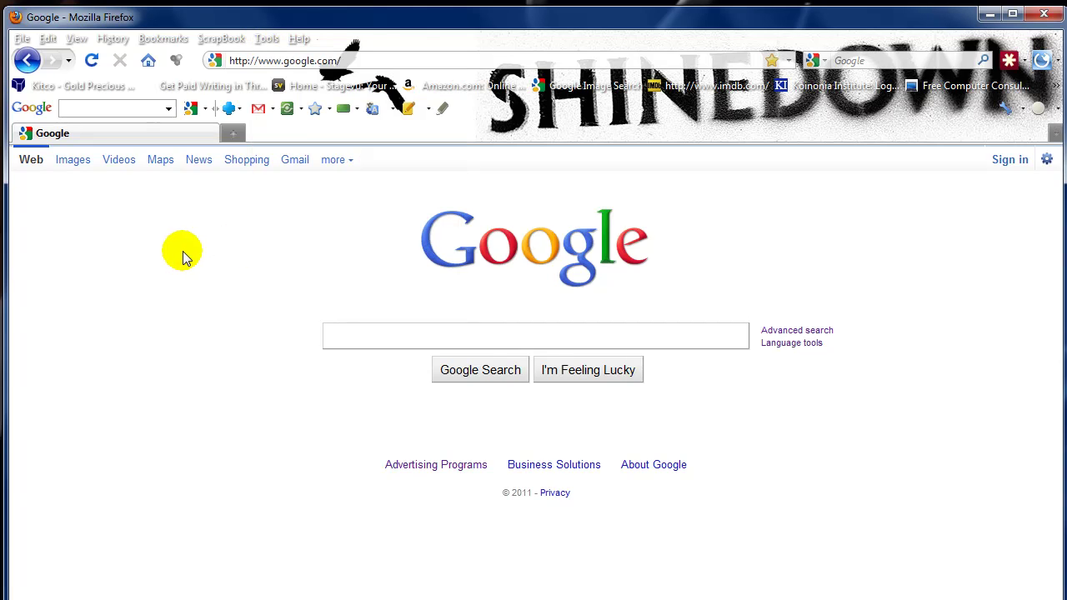
click(267, 39)
click(298, 285)
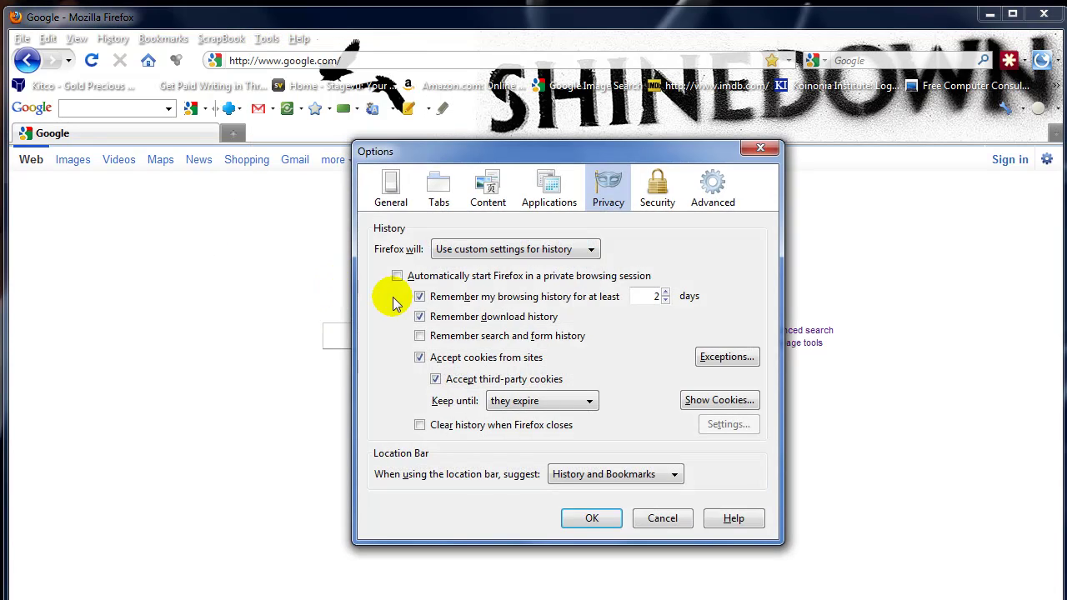
drag(644, 154, 598, 161)
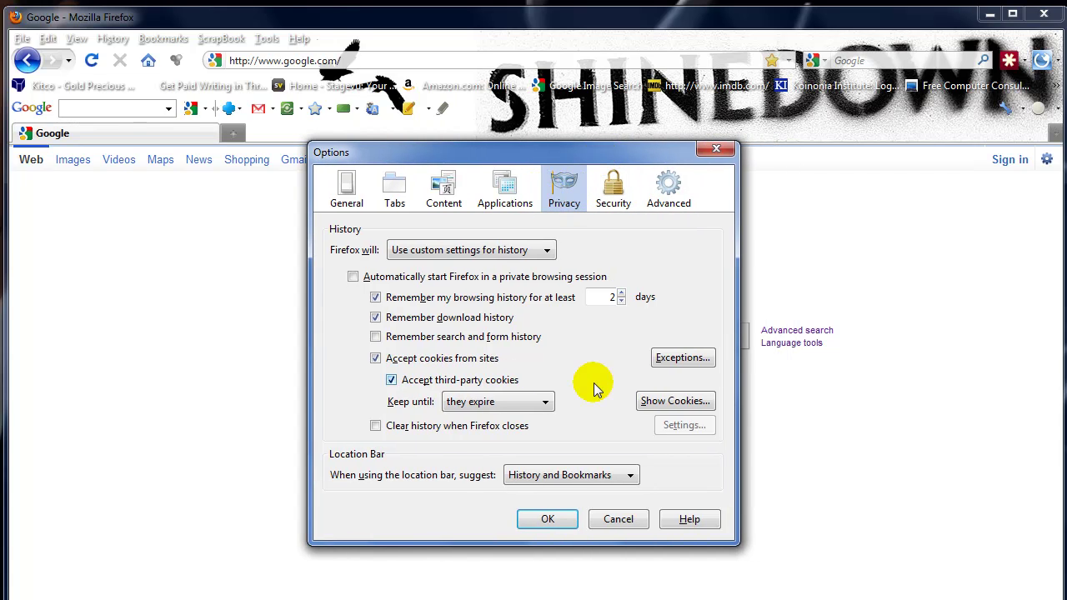
click(701, 404)
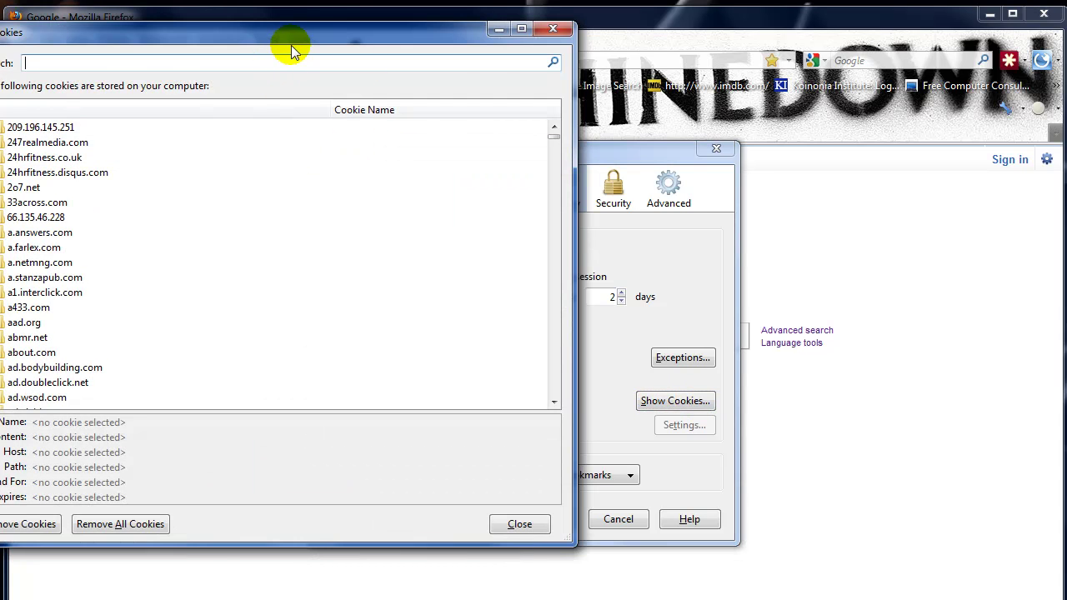
drag(369, 41, 608, 89)
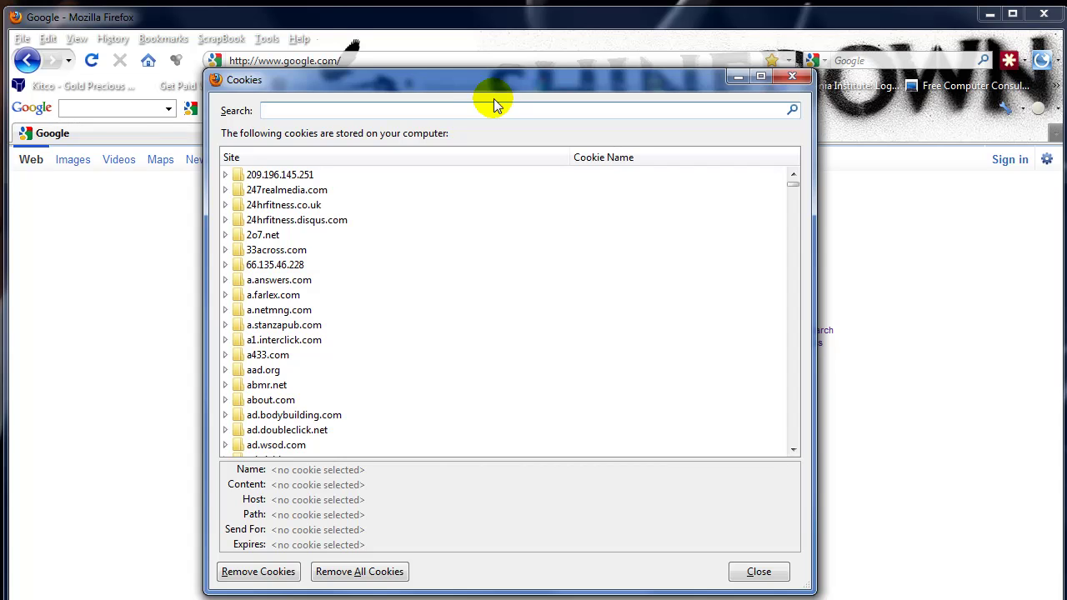
Close Cookies and Options, then load freekeywords.wordtracker.com from the address bar suggestions
key(Escape)
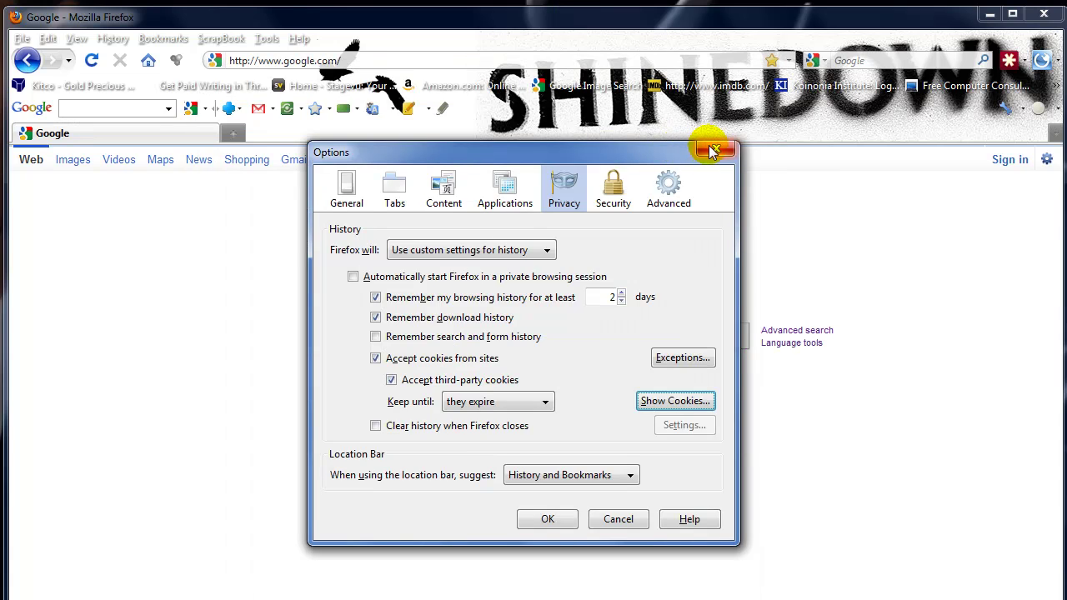
click(715, 148)
click(309, 60)
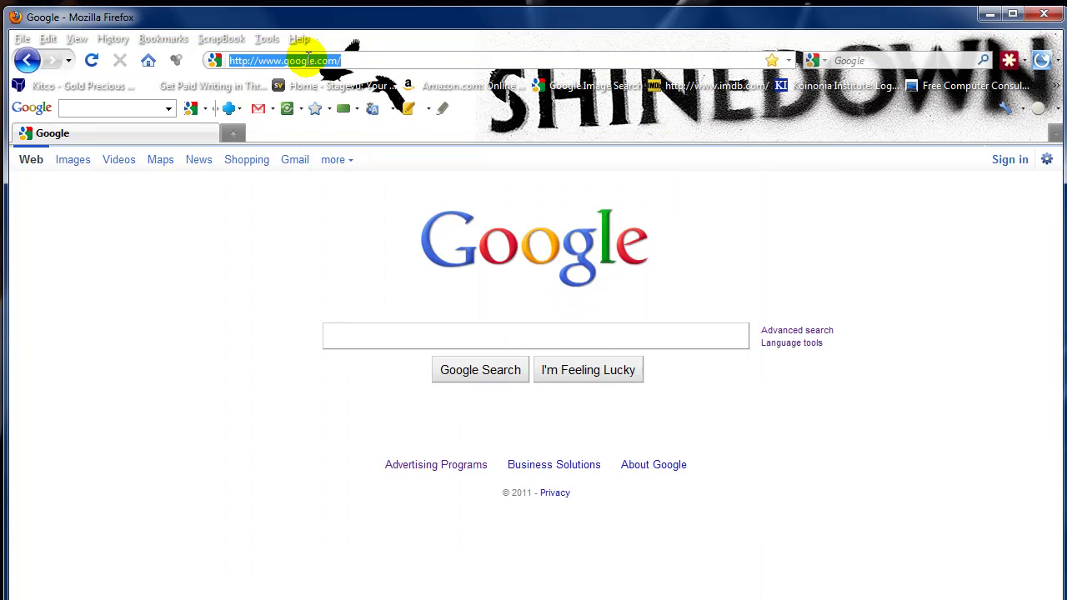
text(word)
key(Down)
key(Return)
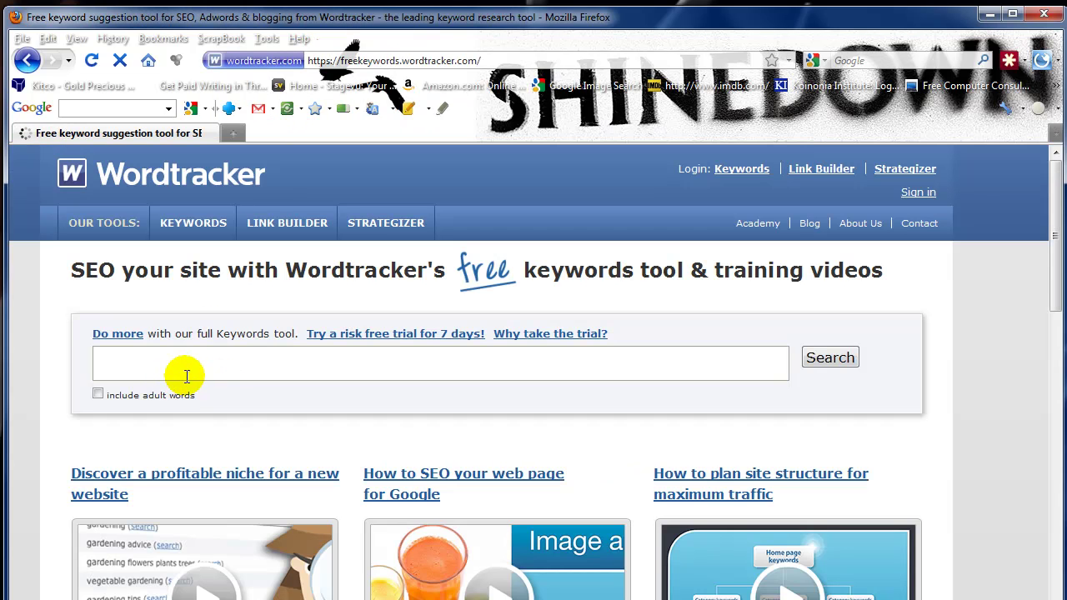
click(188, 369)
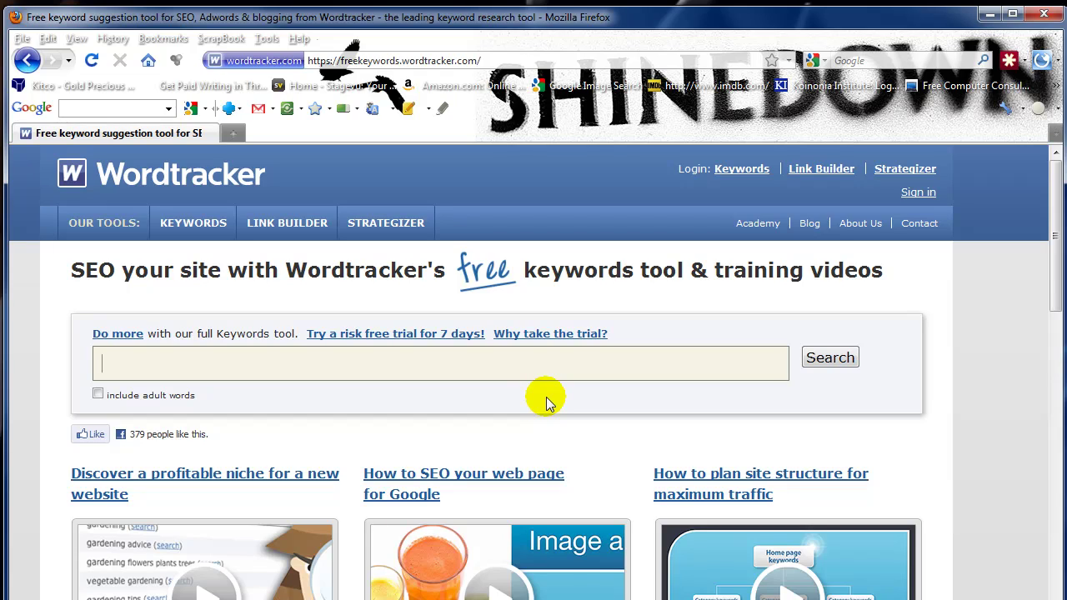
Search Wordtracker for 'how to delete cookies' and look over the results
text(how to de)
text(lete cookies)
key(Return)
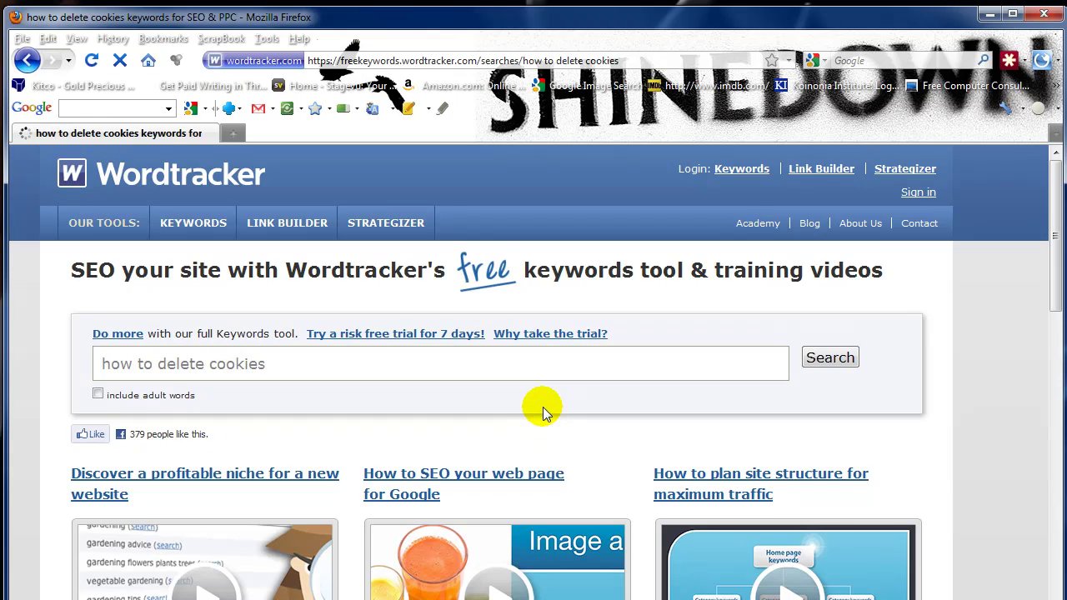
scroll(543, 409, down, 4)
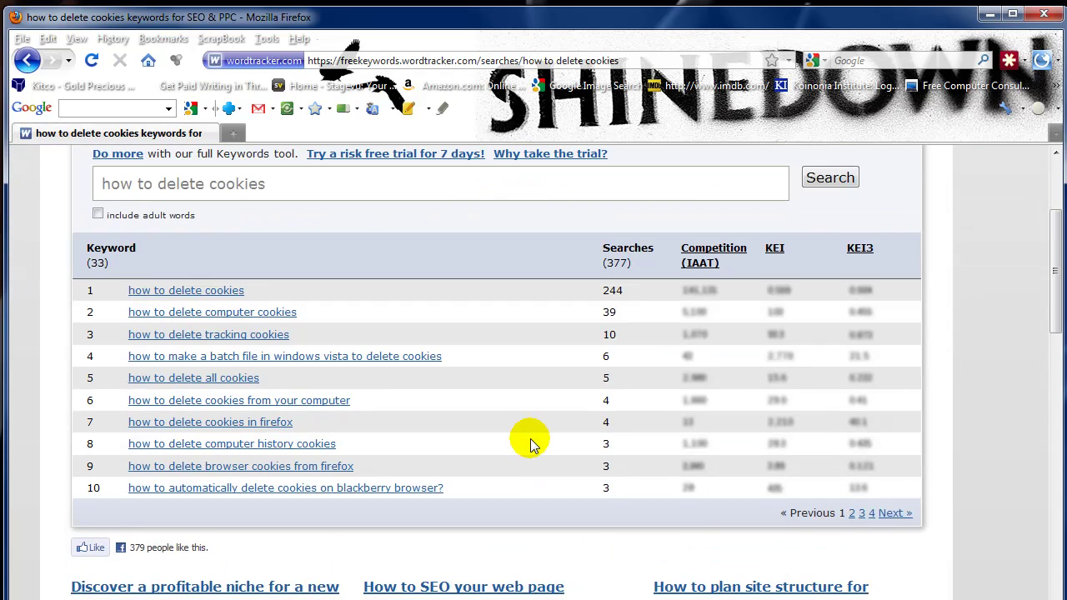
scroll(531, 445, up, 4)
Replace the phrase with 'how to erase history' and search again, landing on a sign-up page
drag(302, 367, 97, 367)
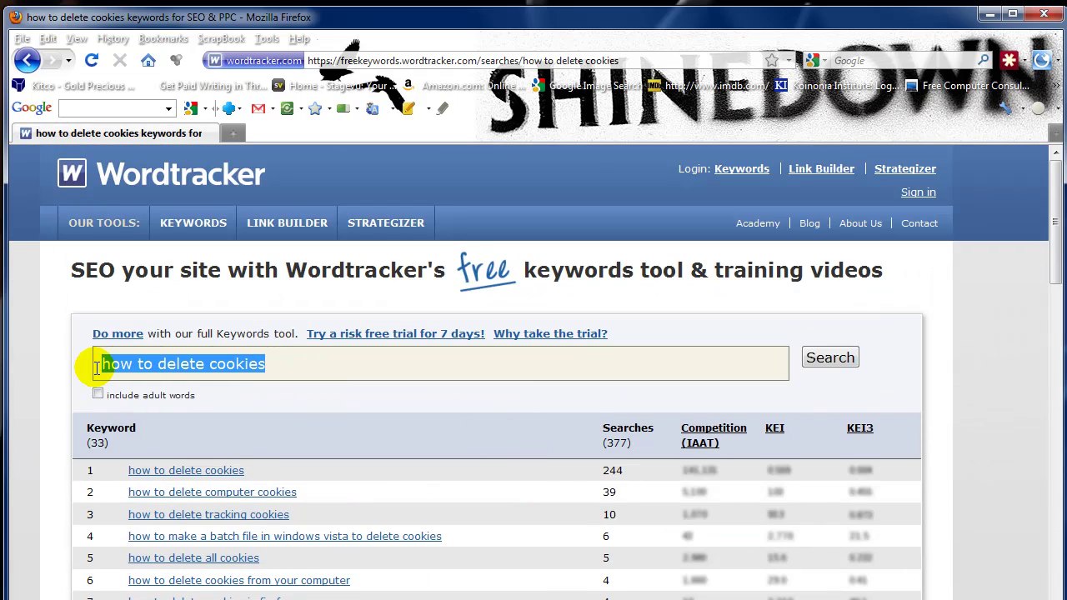
text(how to era)
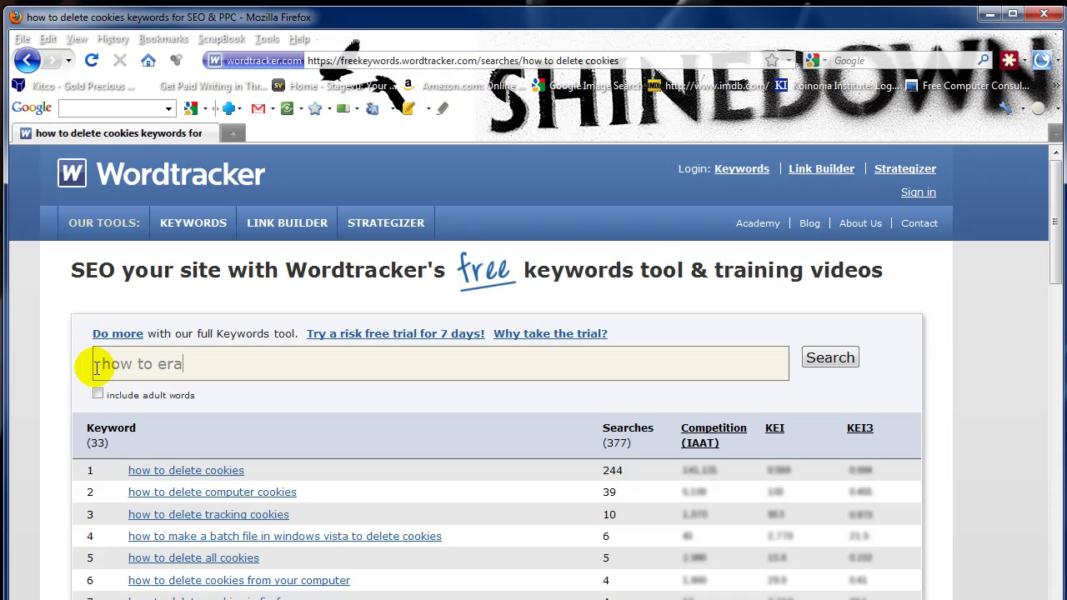
text(se history)
key(Return)
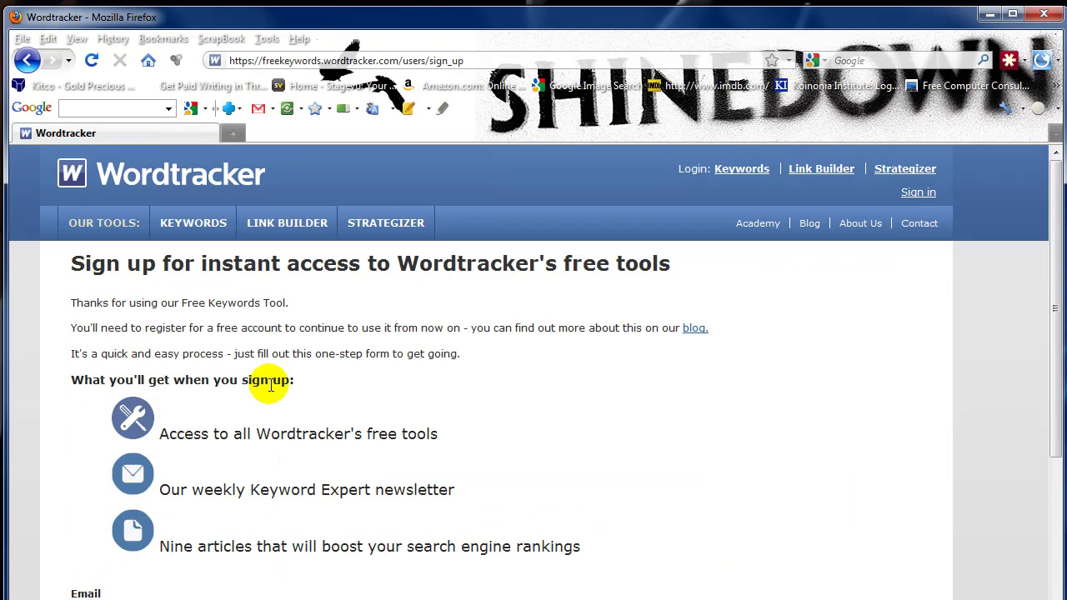
scroll(271, 390, down, 3)
scroll(271, 388, up, 2)
scroll(271, 387, up, 1)
Reopen the Cookies window from Options' privacy settings
click(268, 40)
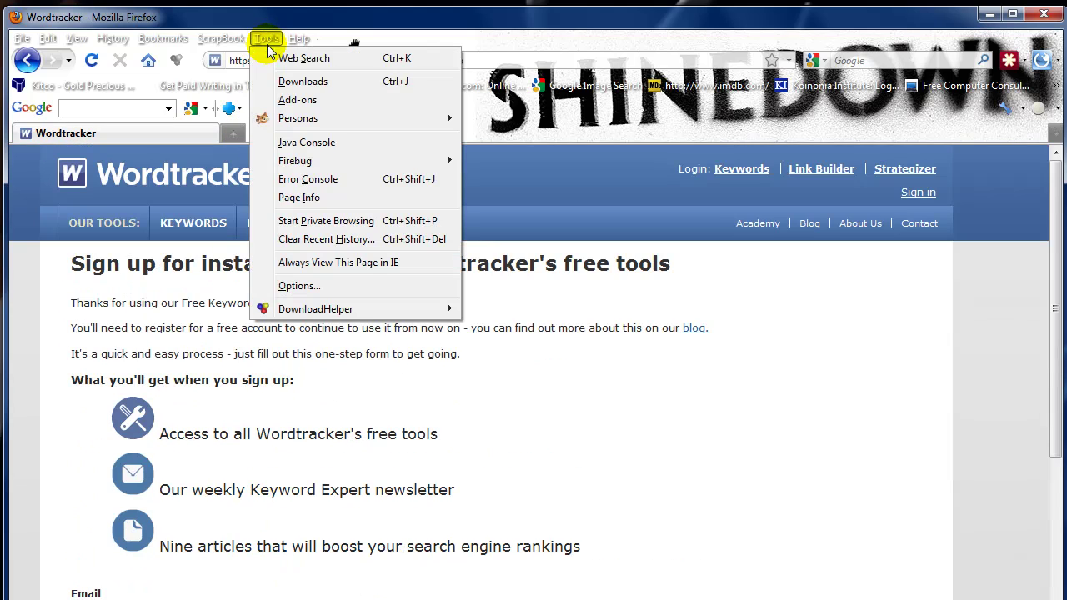
click(356, 283)
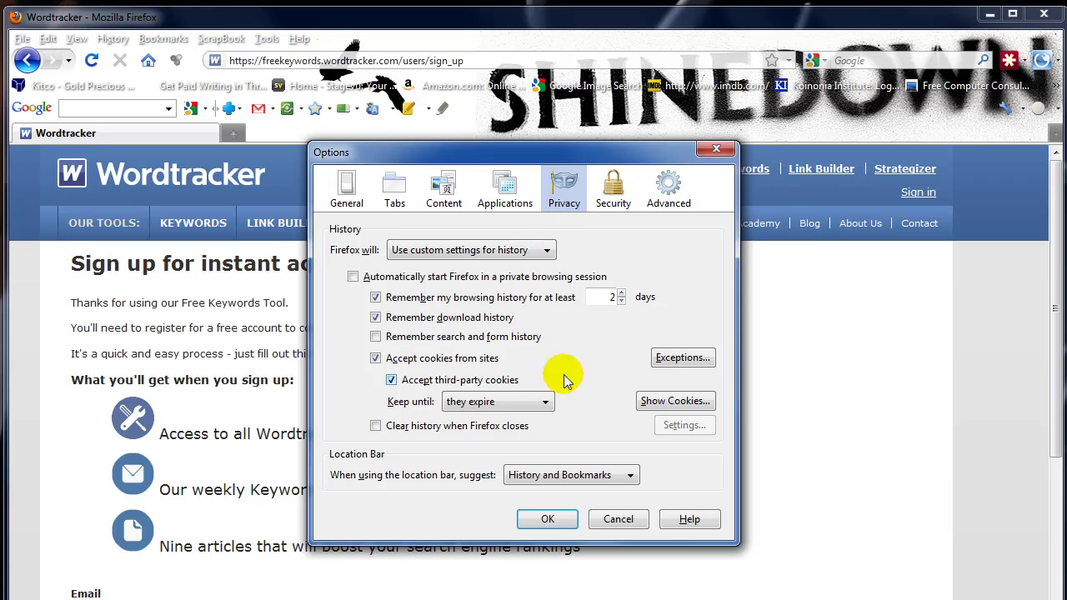
click(675, 401)
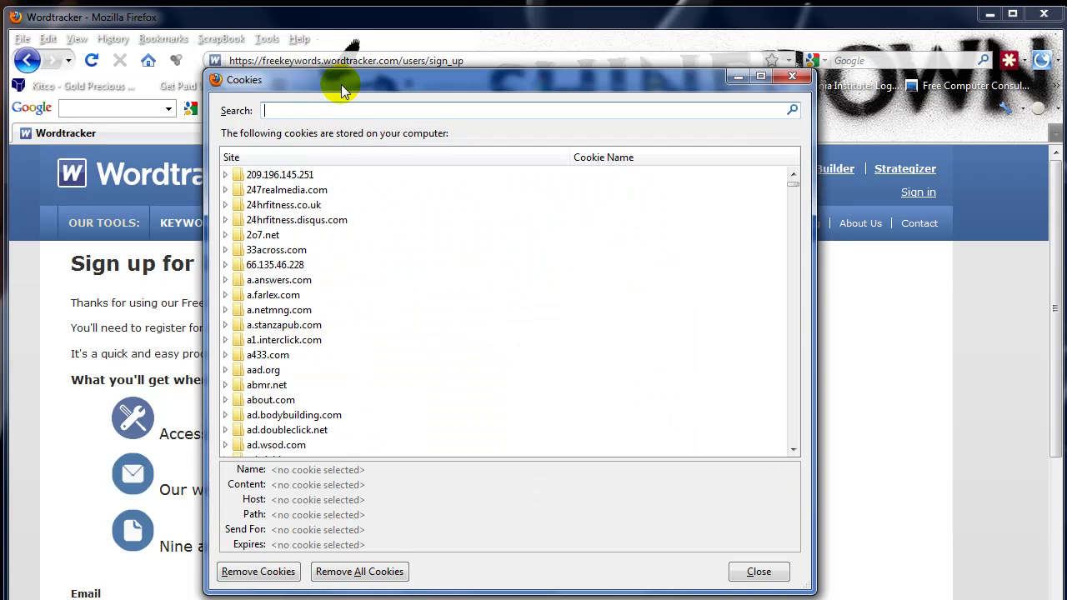
drag(341, 84, 337, 111)
Filter cookies by 'wordtracker', select all seven matches and remove them
text(w)
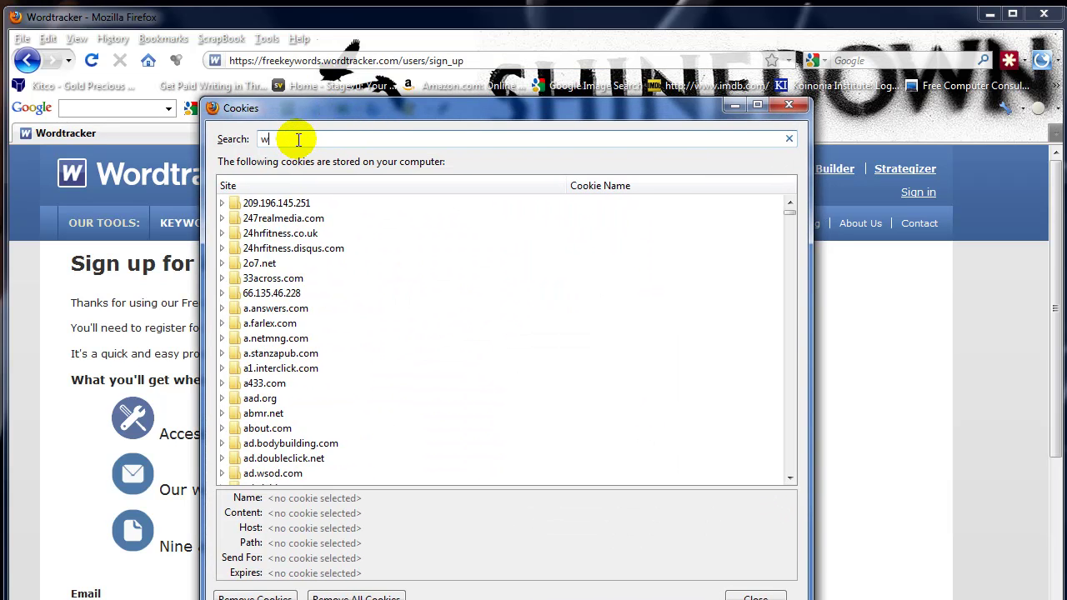
text(ordtracker)
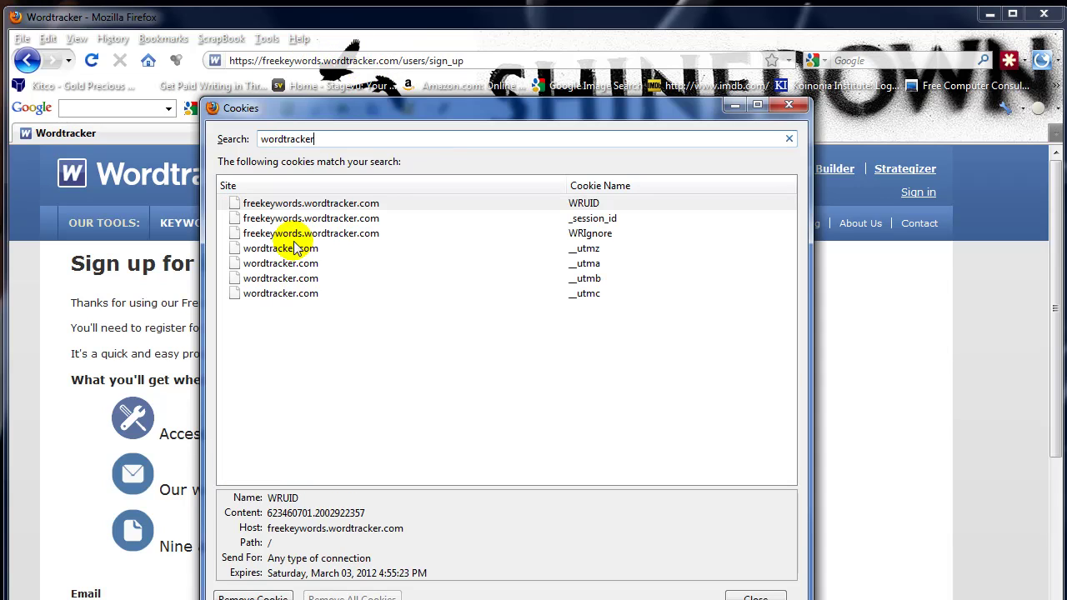
click(346, 208)
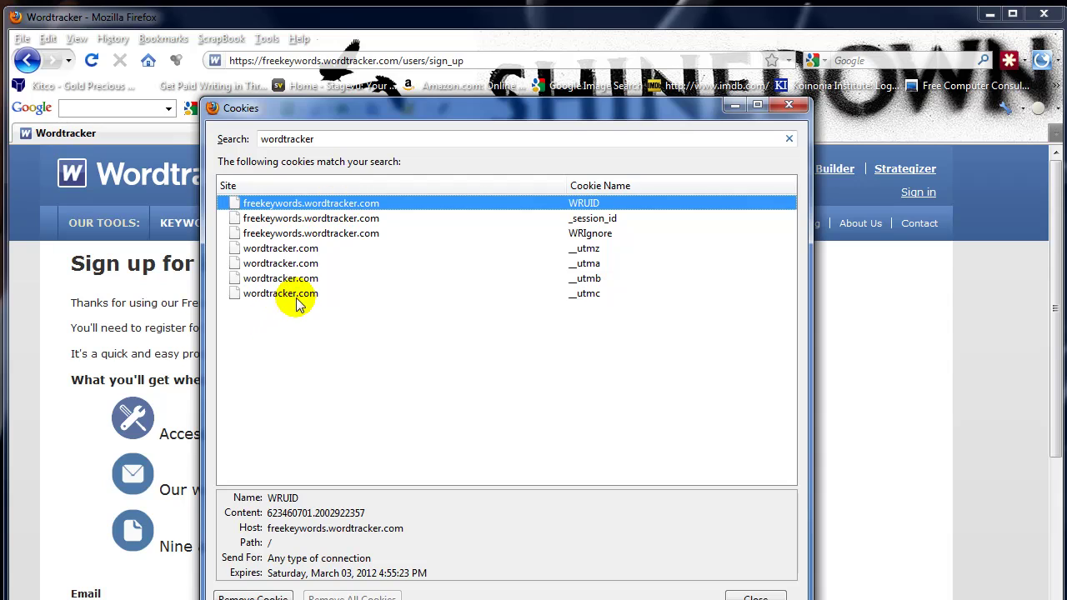
shift+click(307, 297)
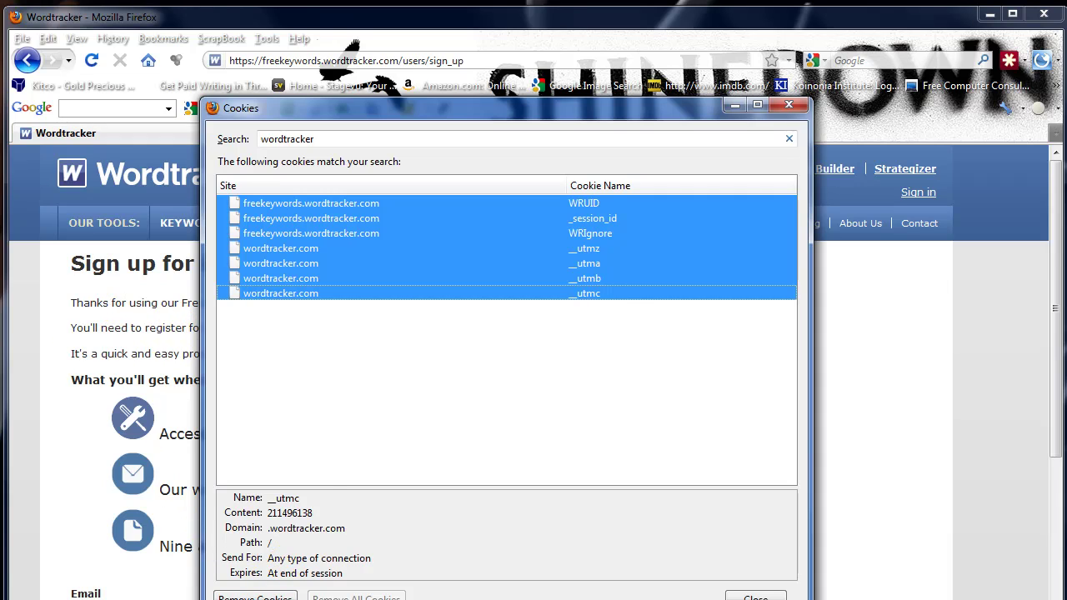
click(255, 597)
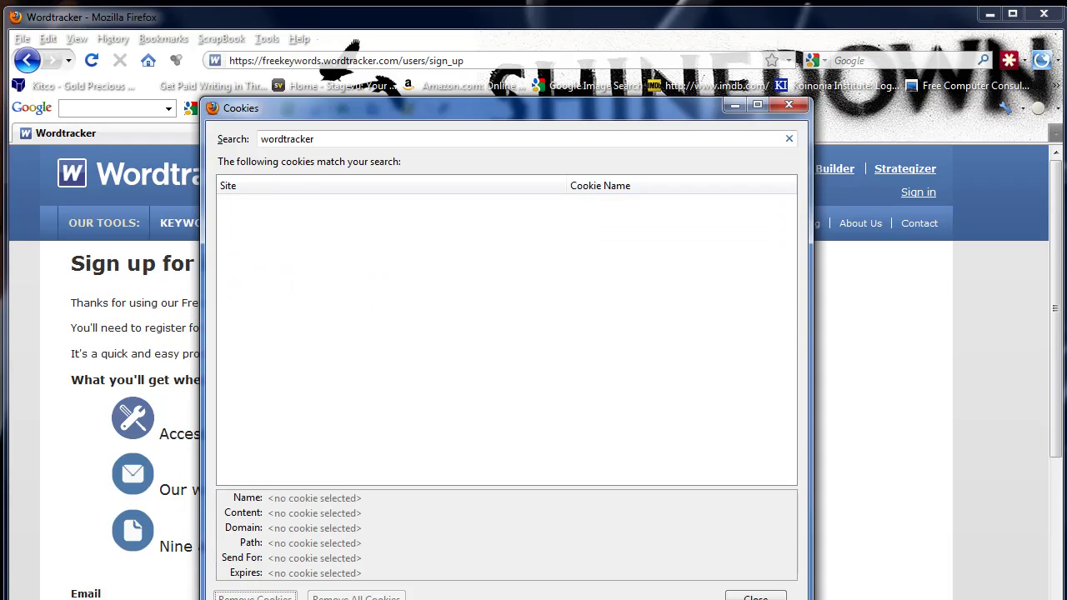
Close the Cookies and Options windows and reload the Wordtracker sign-up page
click(754, 596)
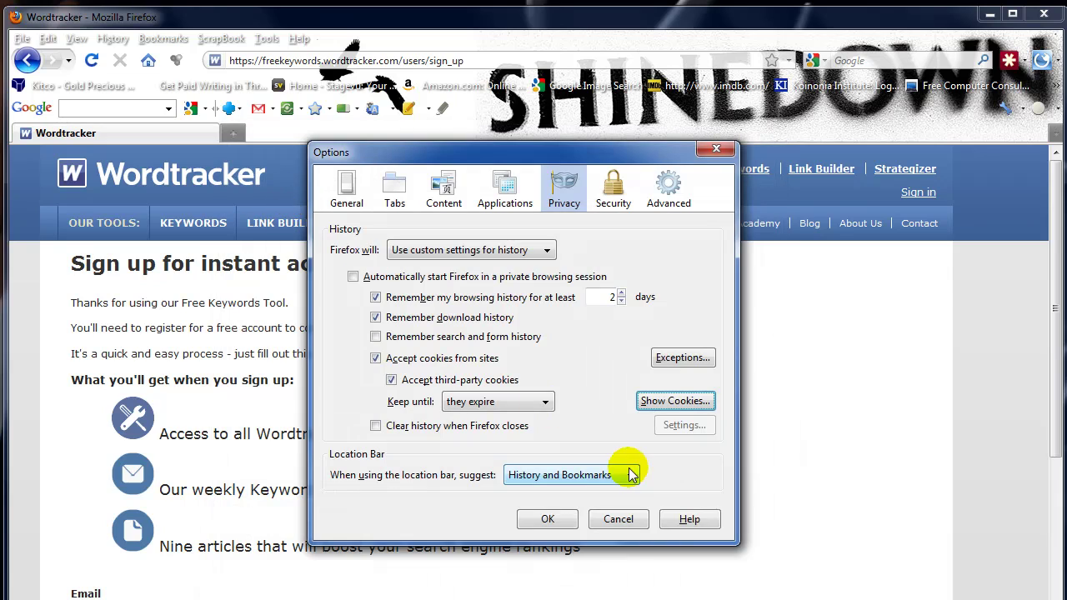
click(548, 518)
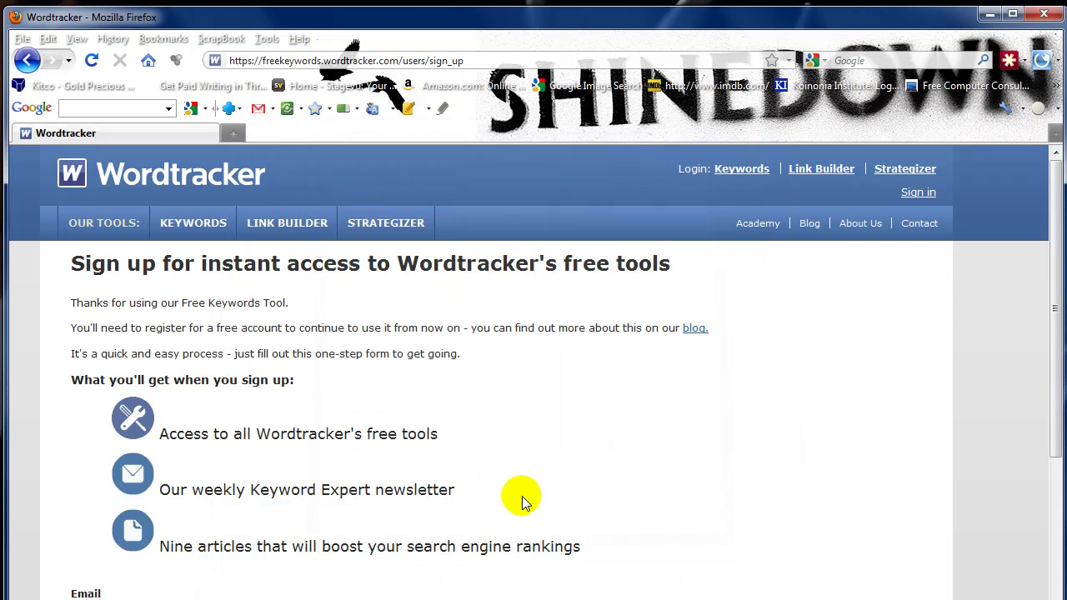
click(92, 60)
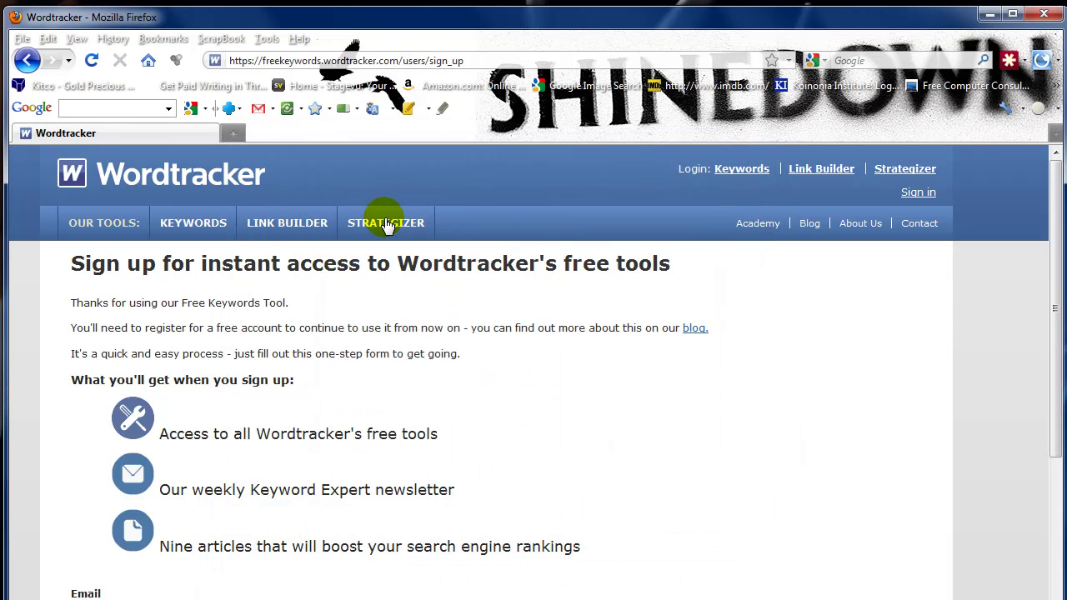
From the free keyword tool home page, search for 'how to delete history'
click(166, 171)
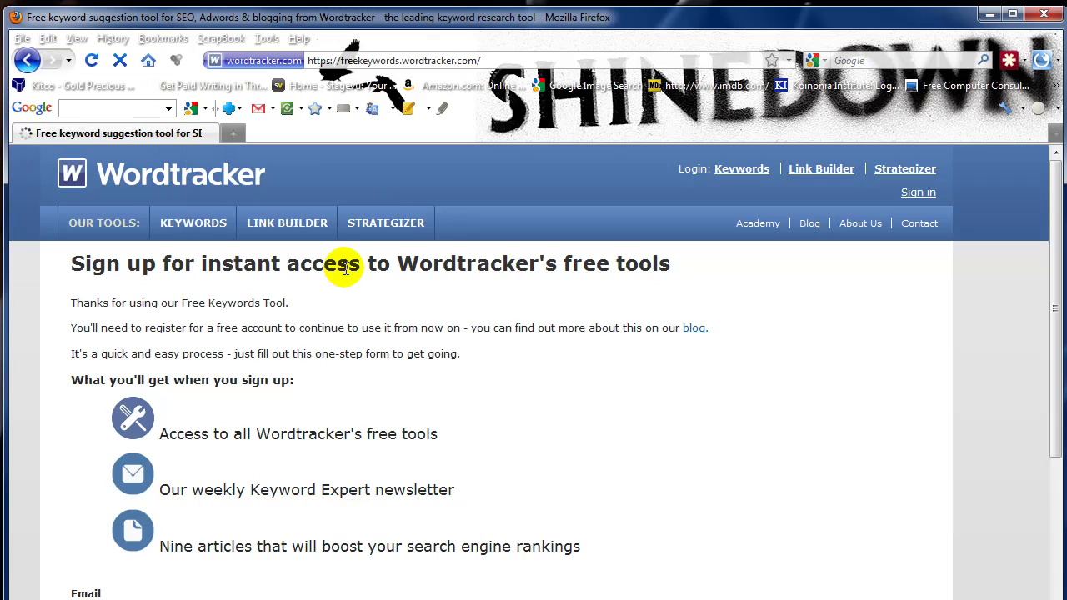
click(360, 365)
text(ho)
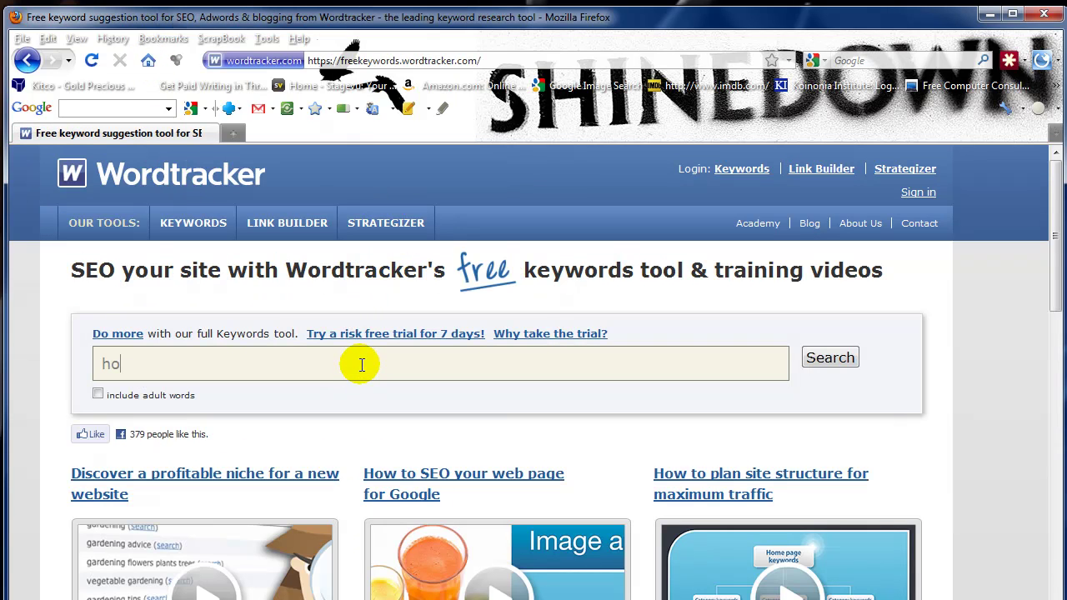
text(w to delete histo)
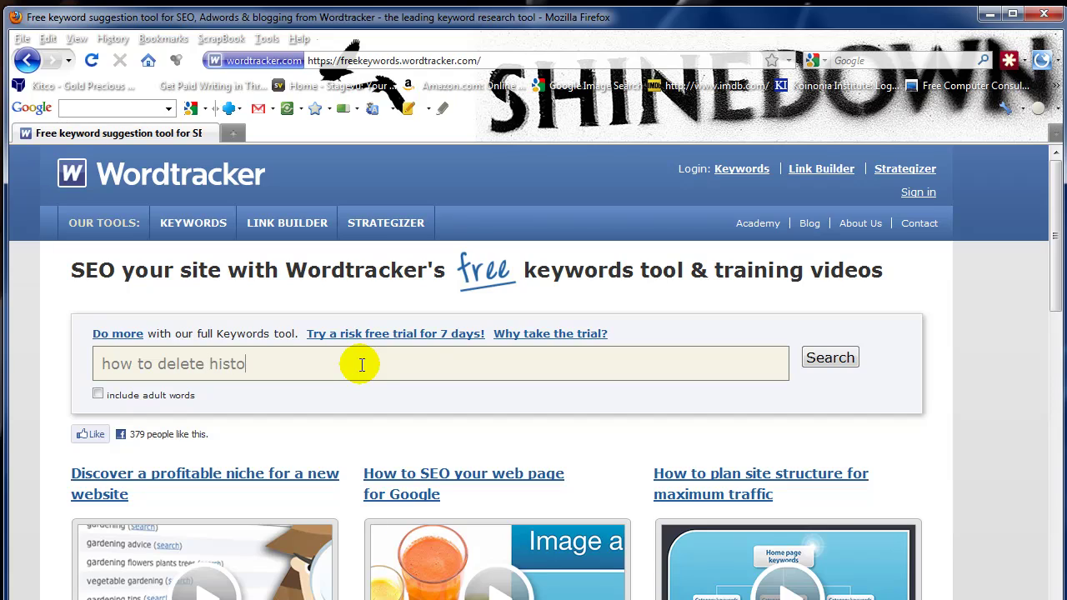
text(ry)
key(Return)
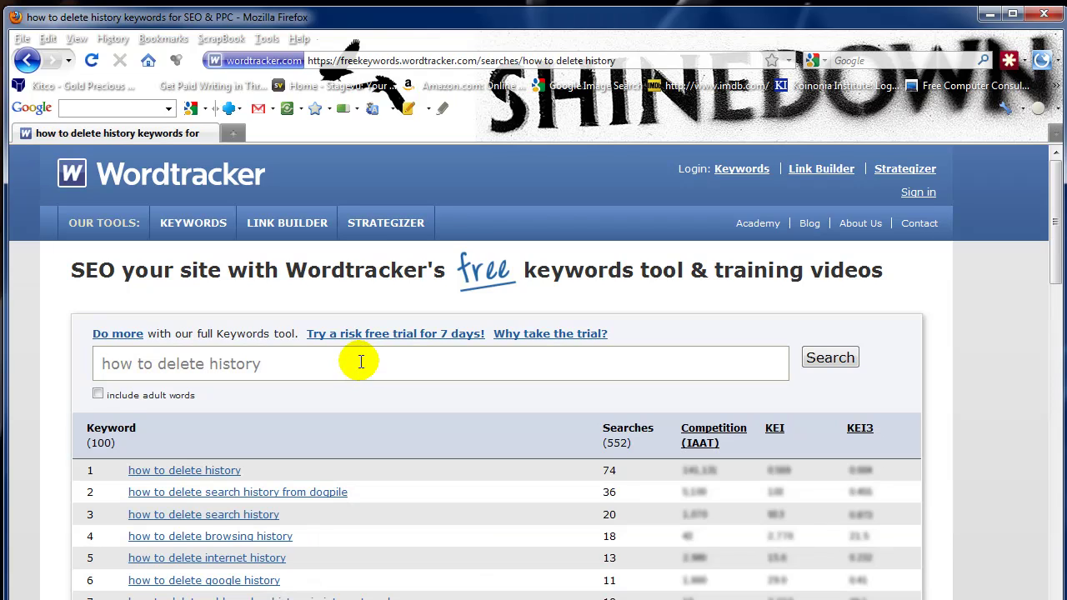
scroll(359, 361, down, 2)
scroll(359, 361, up, 2)
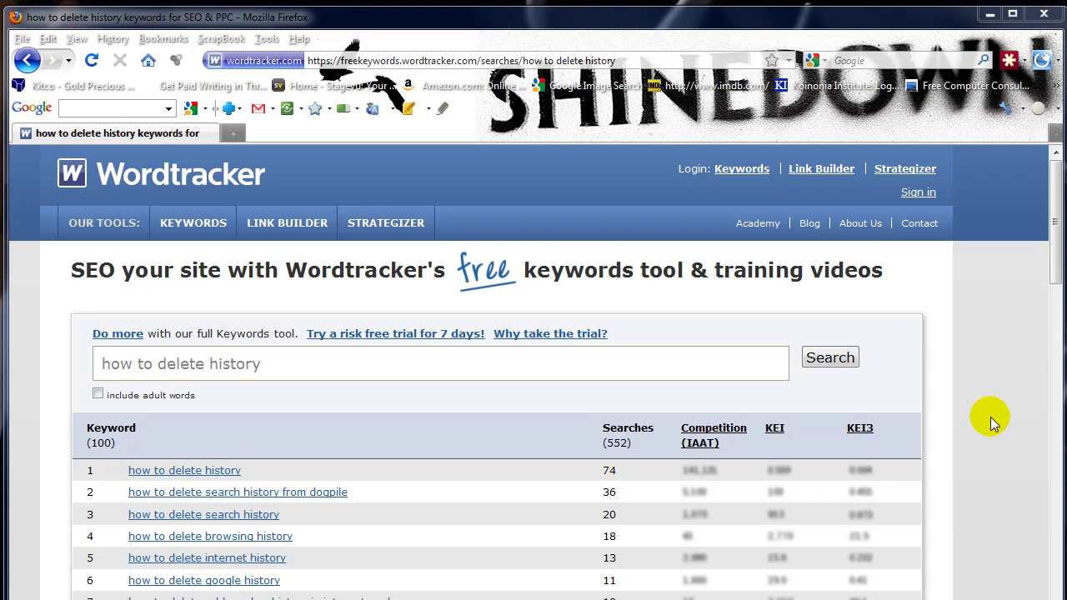
click(266, 39)
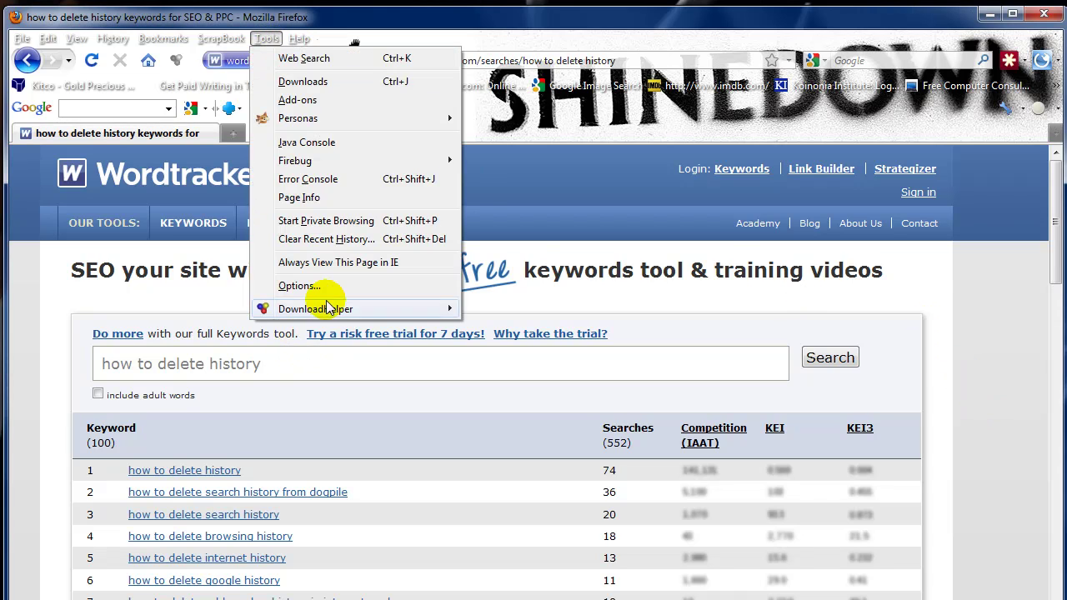
click(348, 287)
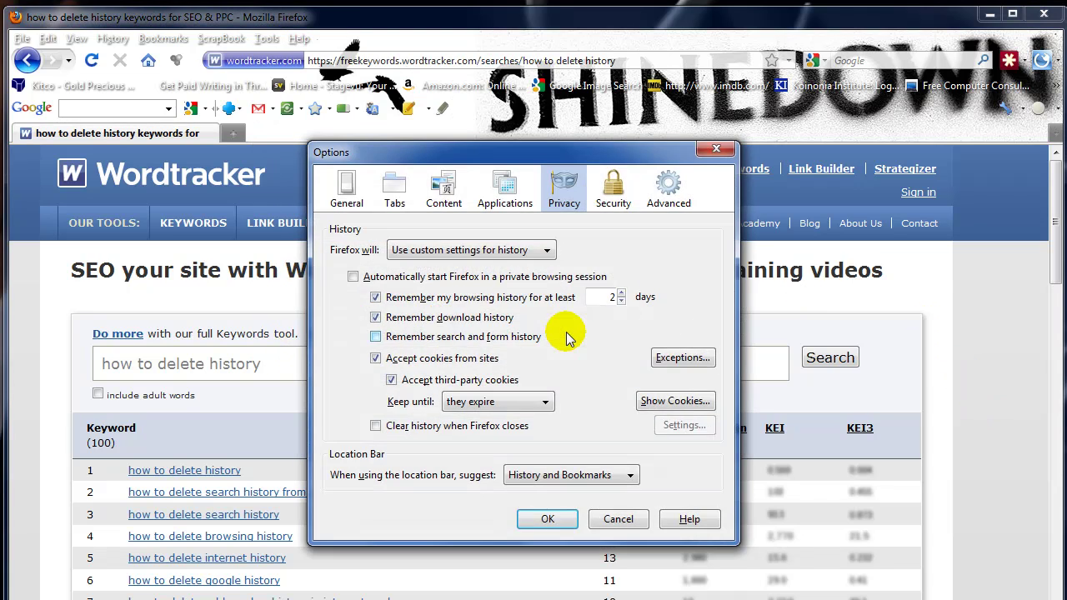
click(677, 401)
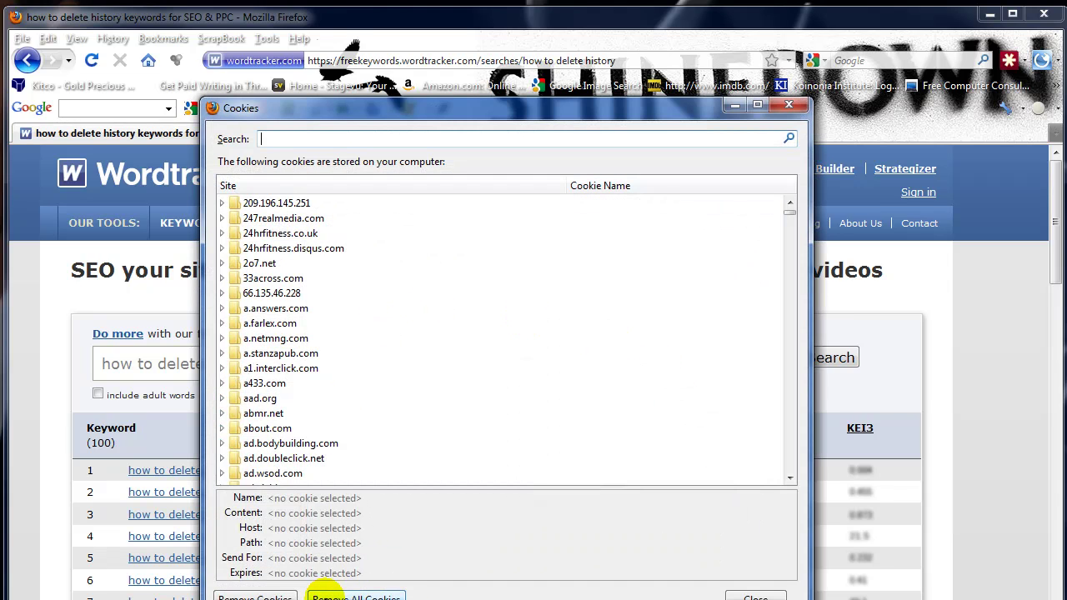
scroll(416, 334, down, 1)
drag(467, 113, 467, 62)
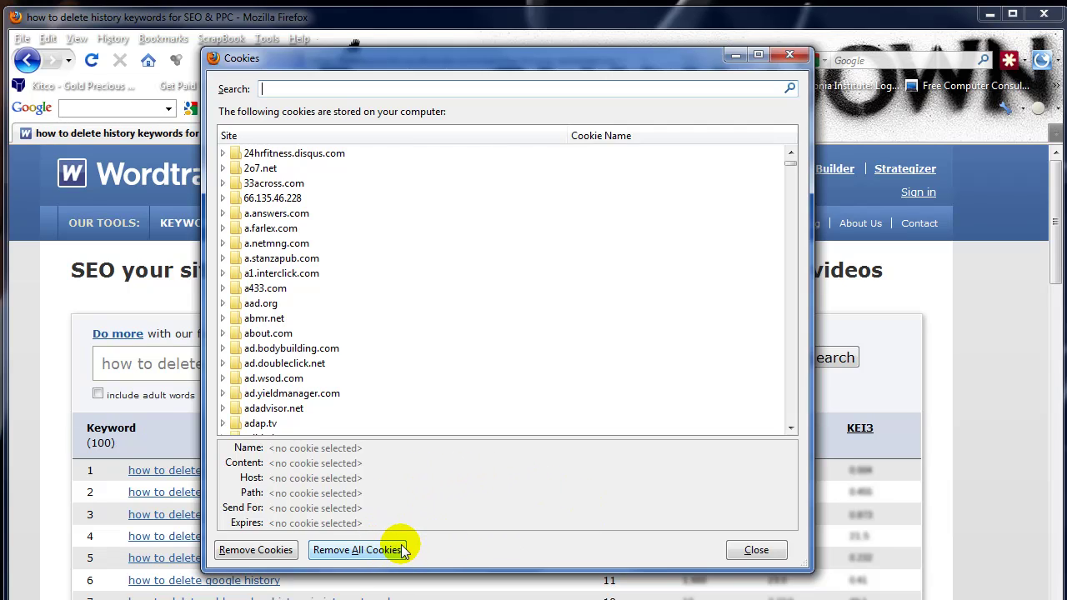
click(762, 552)
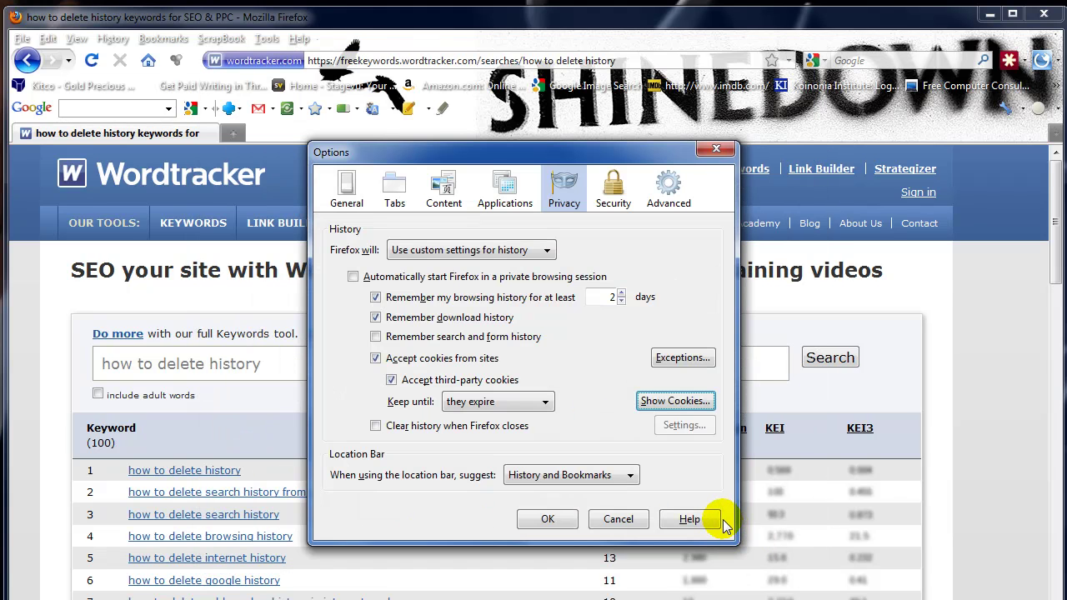
click(543, 520)
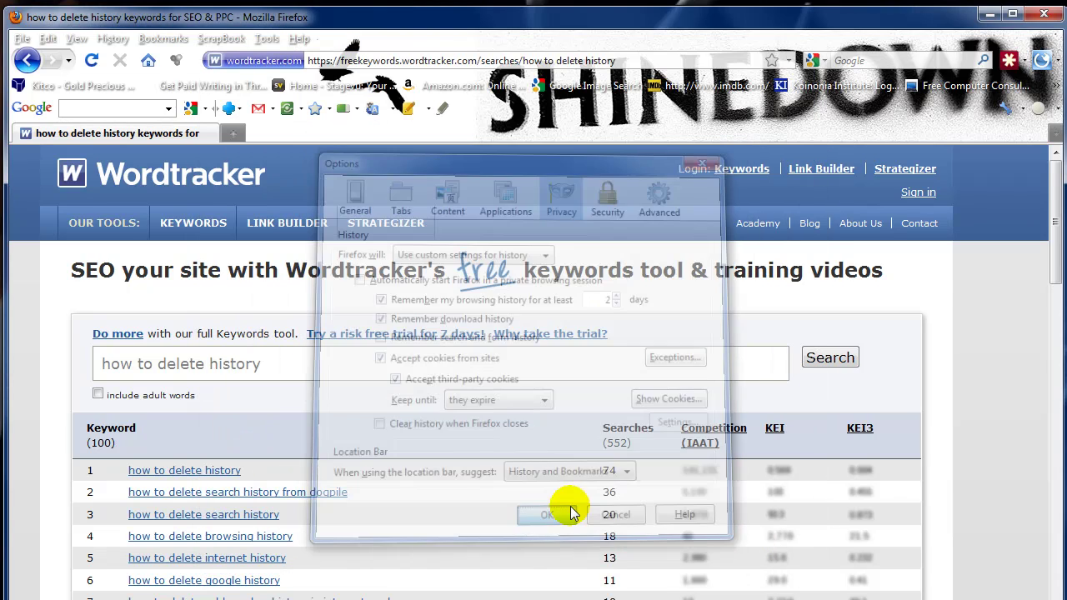